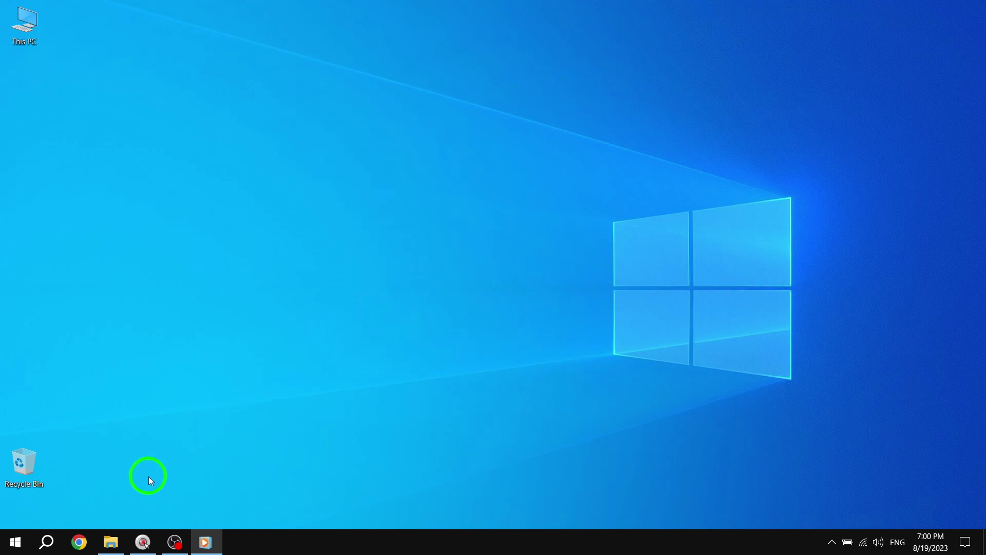
# Launch Chrome and expand the More tools submenu in its main menu.
pyautogui.click(81, 542)
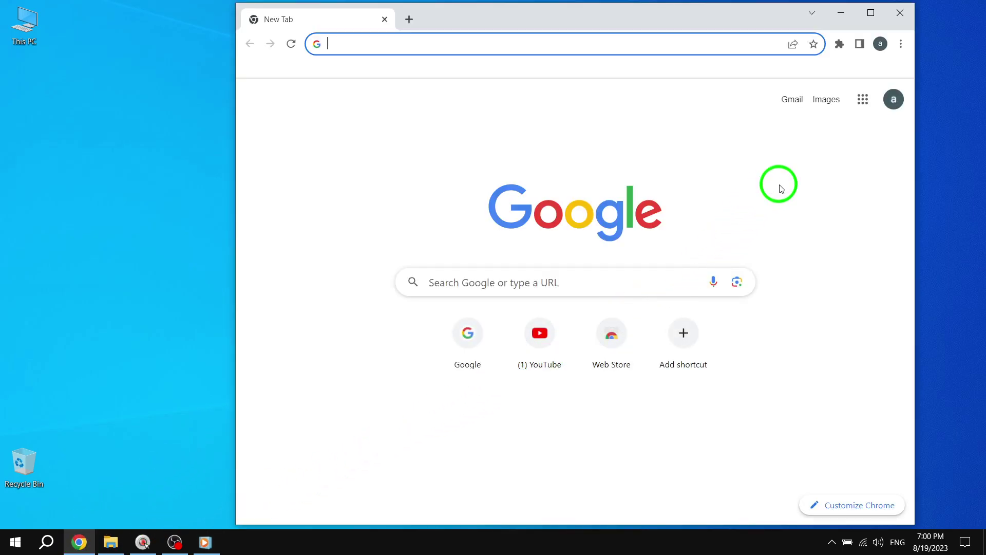
pyautogui.click(901, 44)
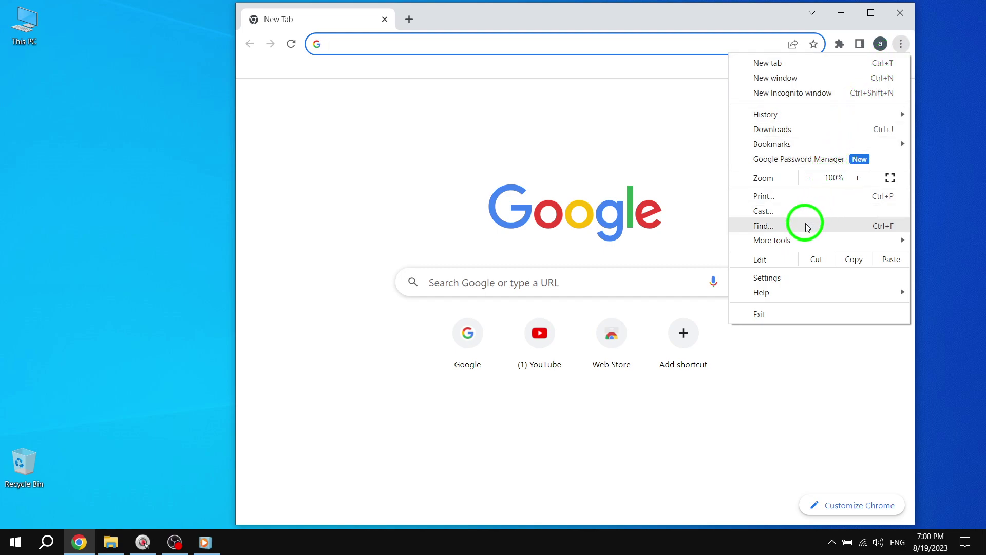
pyautogui.click(771, 241)
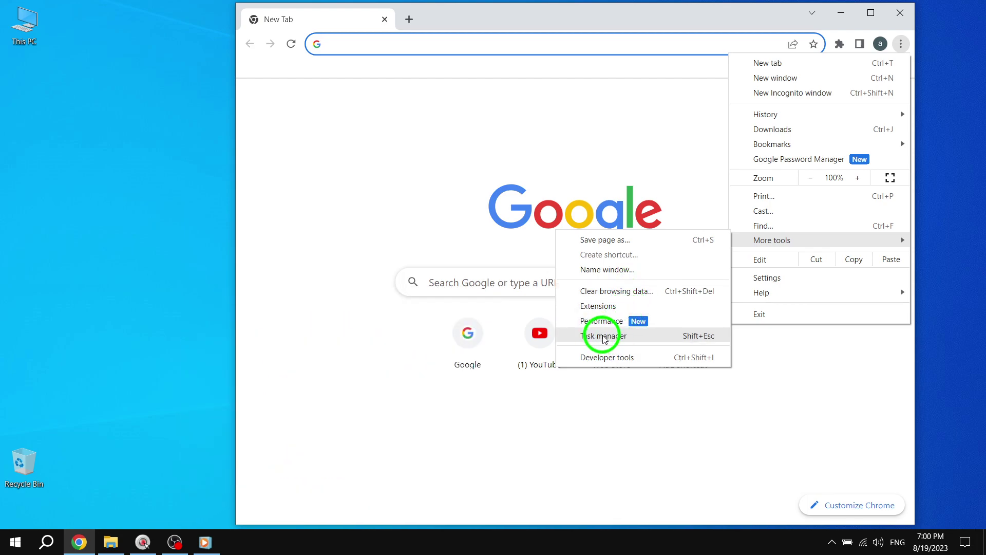
# Open Chrome's Task Manager and select the Browser process in the list.
pyautogui.click(601, 336)
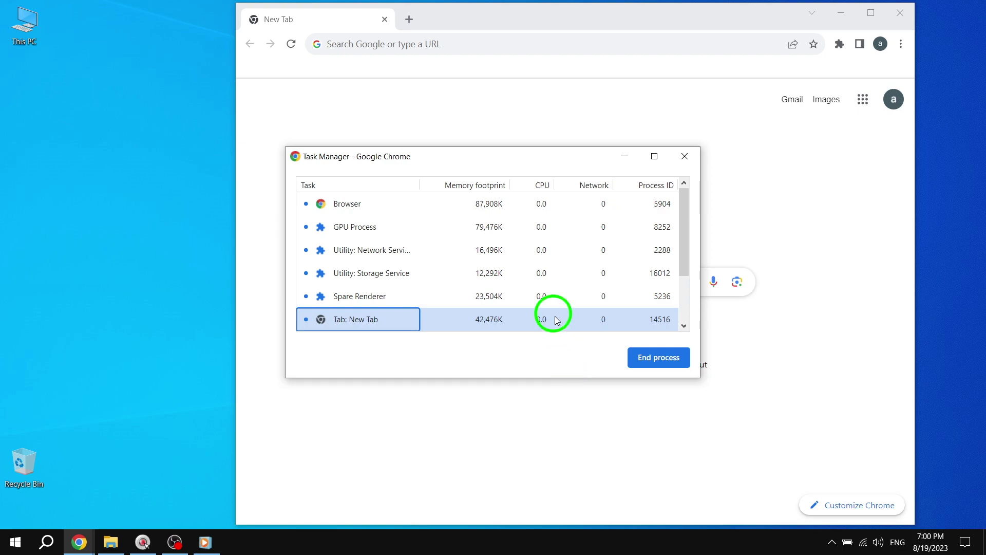
pyautogui.scroll(-2, 553, 314)
pyautogui.scroll(3, 553, 313)
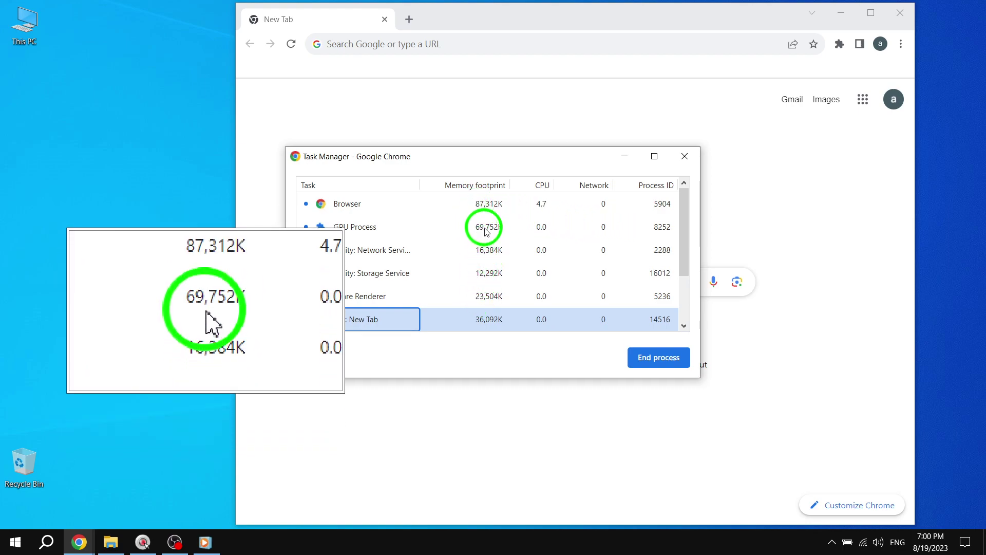
pyautogui.click(483, 206)
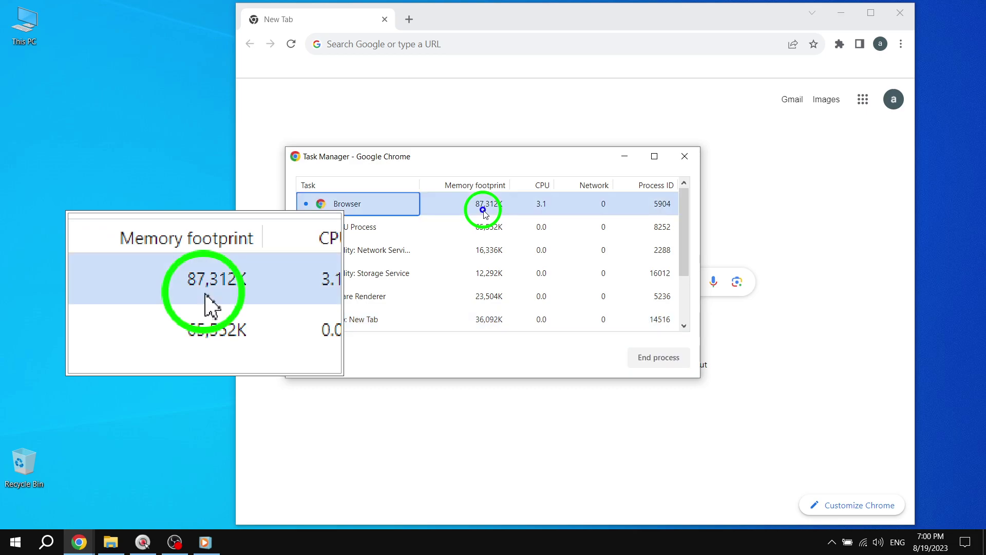
# End the 'Tab: New Tab' process, then end the Renderer process.
pyautogui.click(488, 321)
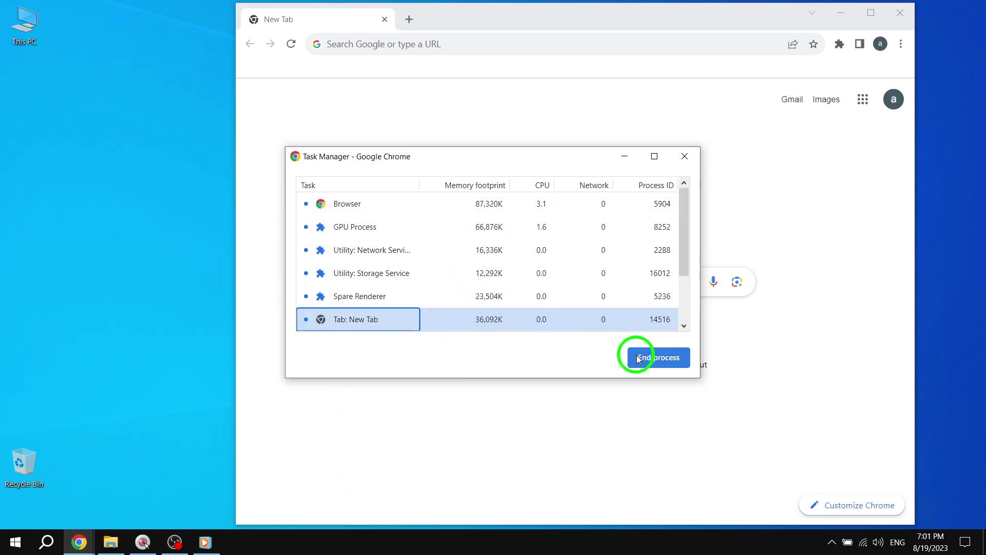
pyautogui.click(654, 362)
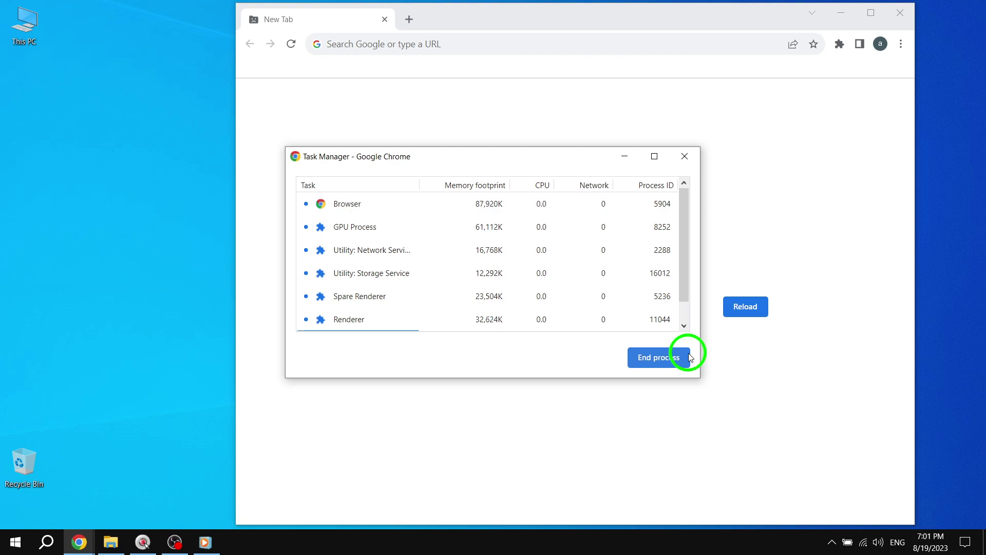
pyautogui.click(659, 357)
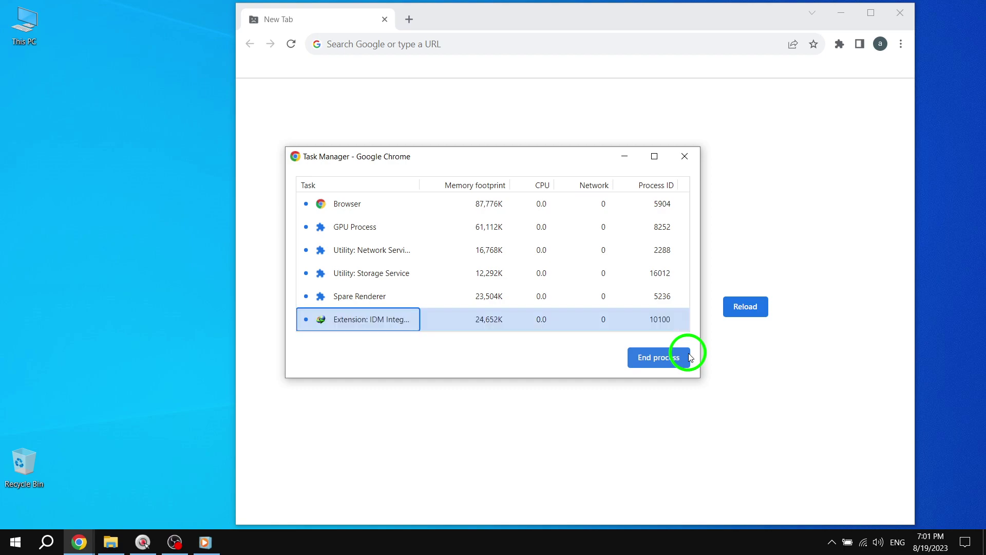